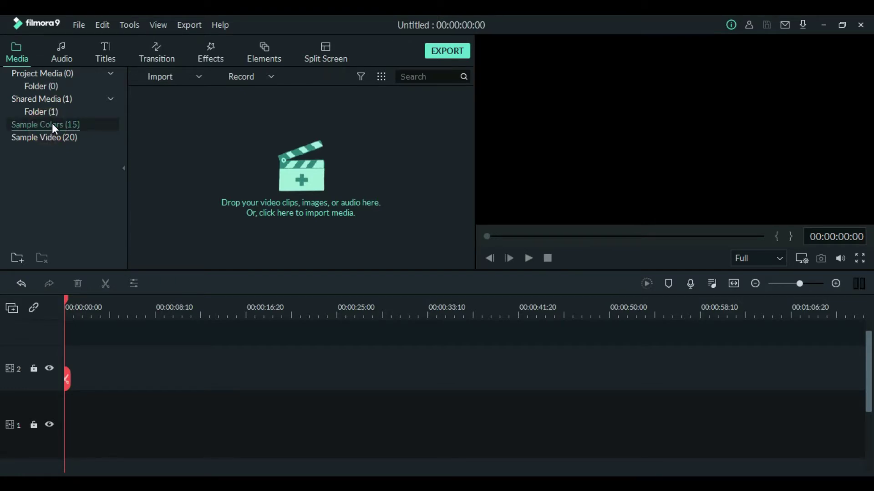
- Place the Black sample color at the start of track 2 and extend the clip to about 1 minute 3 seconds
left_click(52, 110)
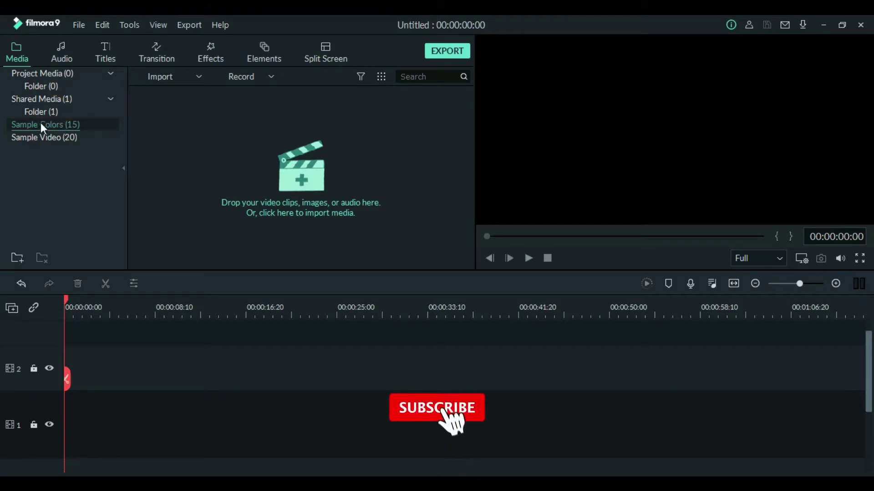
left_click(51, 125)
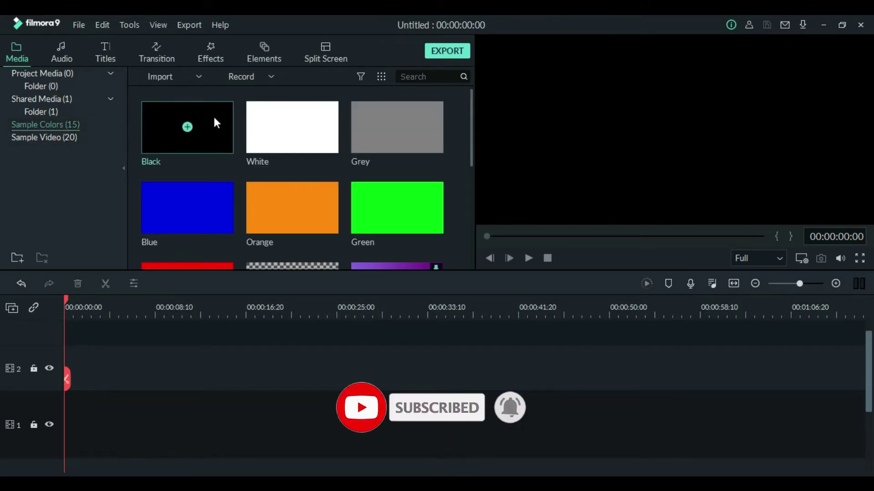
left_click_drag(216, 123, 63, 362)
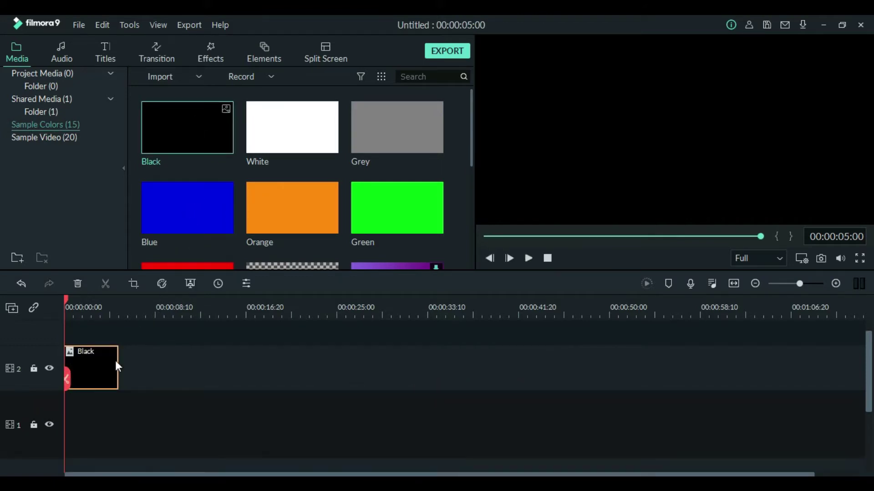
left_click(104, 368)
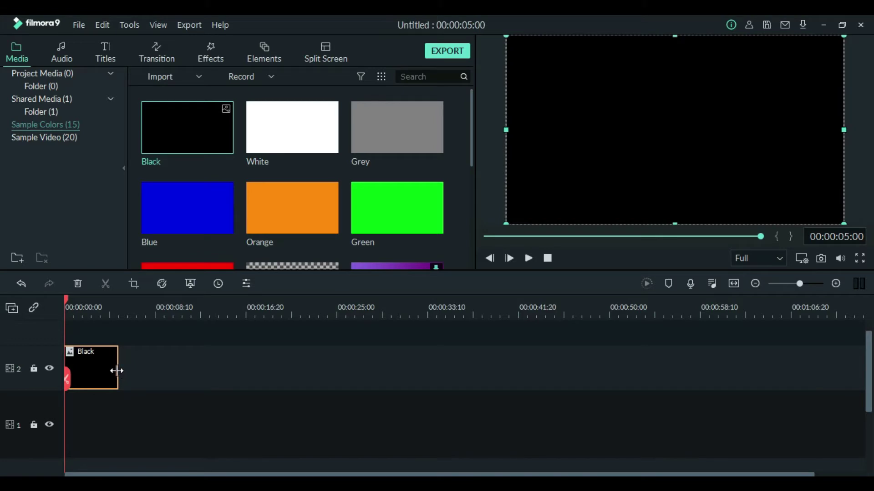
left_click_drag(117, 372, 758, 340)
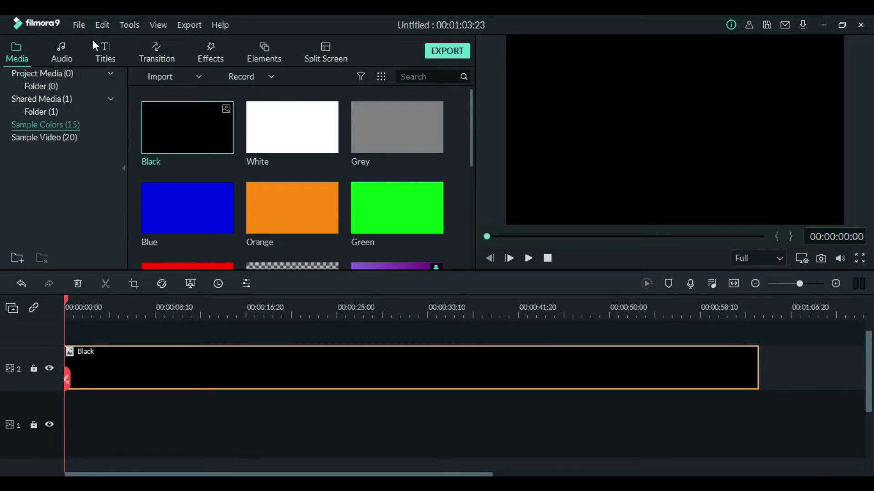
- Add the Default Title on track 3 above the black clip and extend it to the black clip's end
left_click(107, 51)
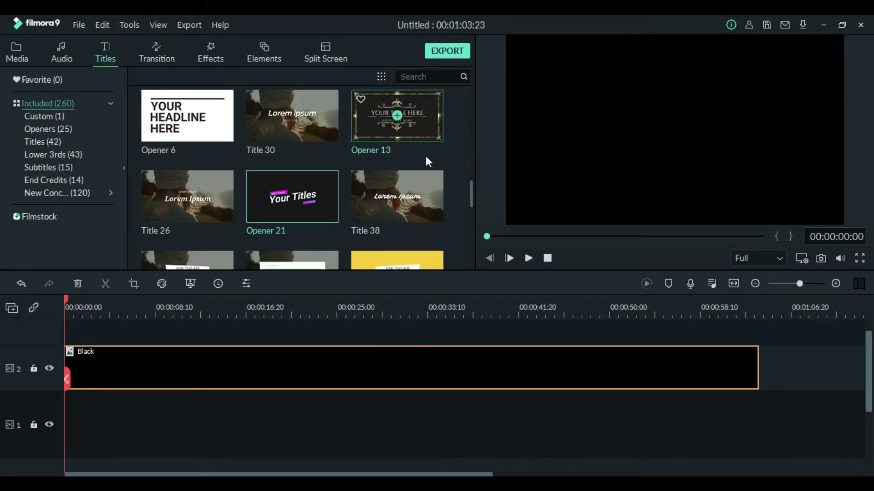
left_click(51, 107)
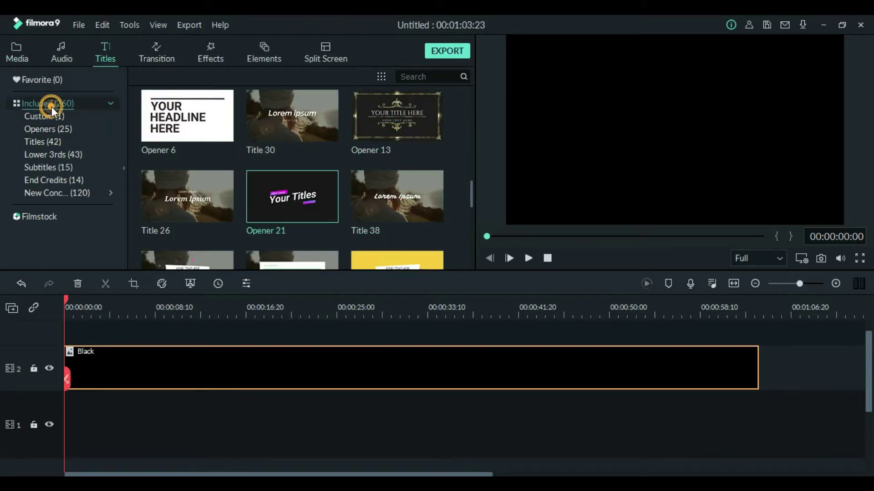
left_click(52, 118)
left_click(54, 129)
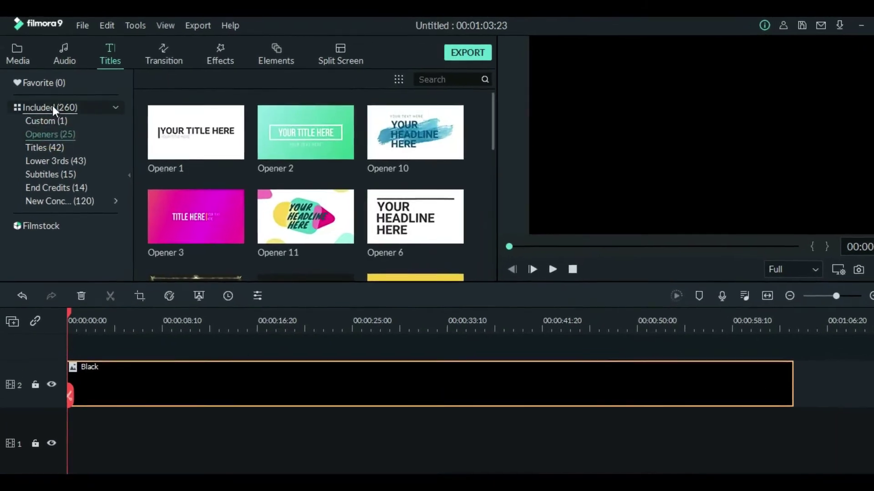
left_click(53, 107)
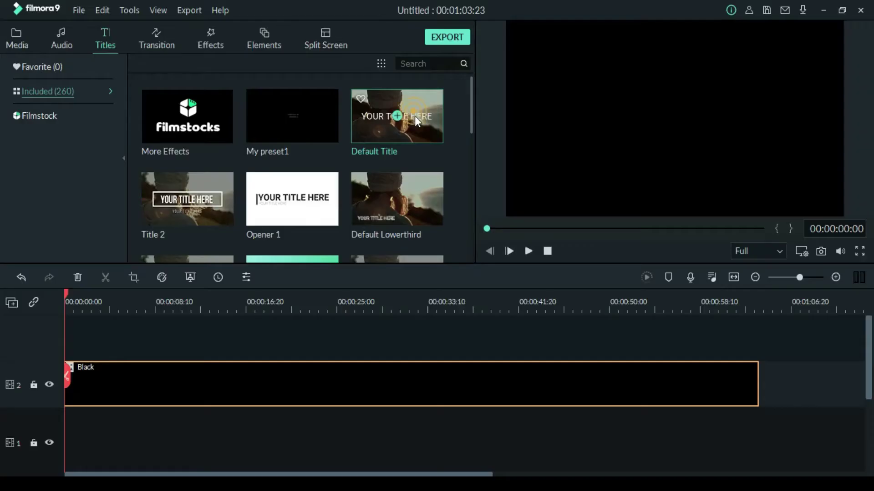
left_click_drag(645, 194, 385, 490)
left_click_drag(236, 299, 66, 323)
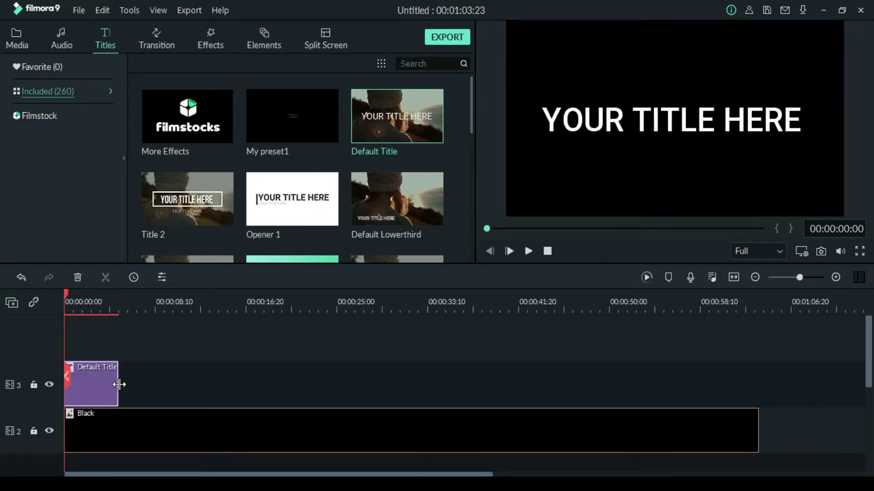
left_click_drag(119, 384, 758, 390)
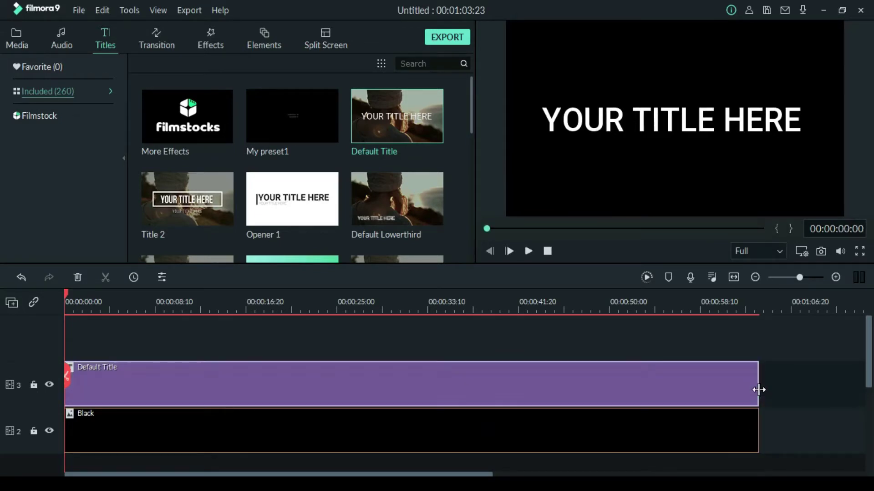
- Open the title in the advanced text editor and replace its text with VFM
left_click(638, 121)
left_click_drag(638, 121, 654, 118)
left_click(654, 118)
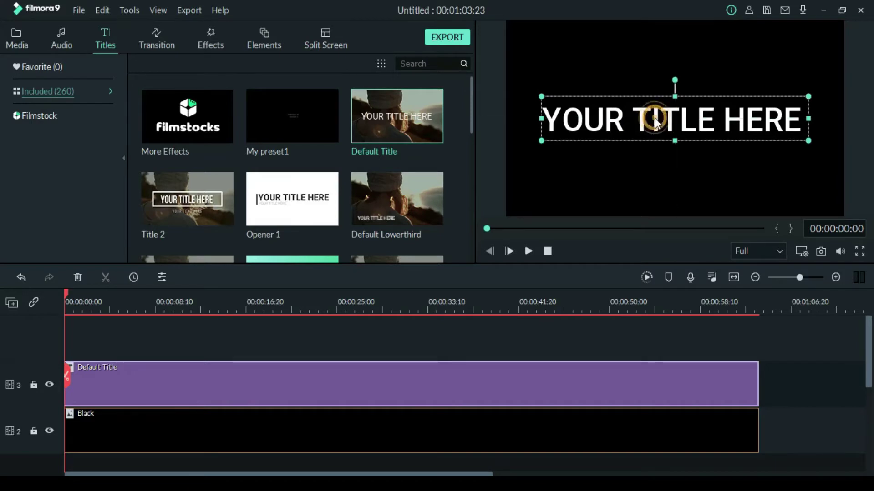
double_click(654, 119)
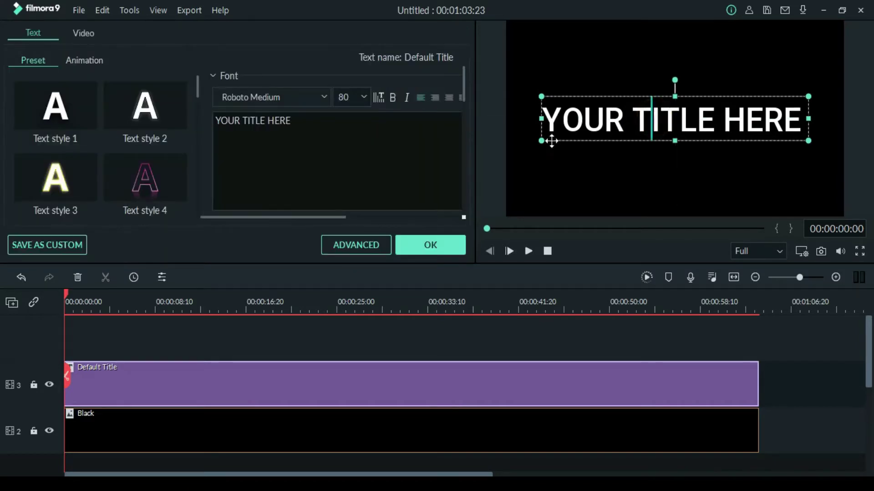
left_click(349, 238)
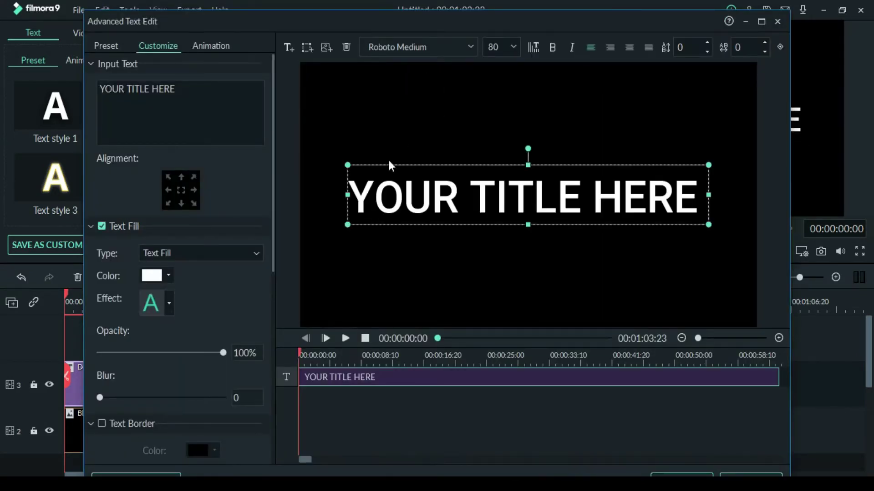
left_click(190, 90)
key("BackSpace")
key("BackSpace")
key("BackSpace")
key("BackSpace")
key("BackSpace")
key("BackSpace")
key("BackSpace")
key("BackSpace")
key("BackSpace")
key("BackSpace")
key("BackSpace")
key("BackSpace")
key("BackSpace")
key("BackSpace")
key("BackSpace")
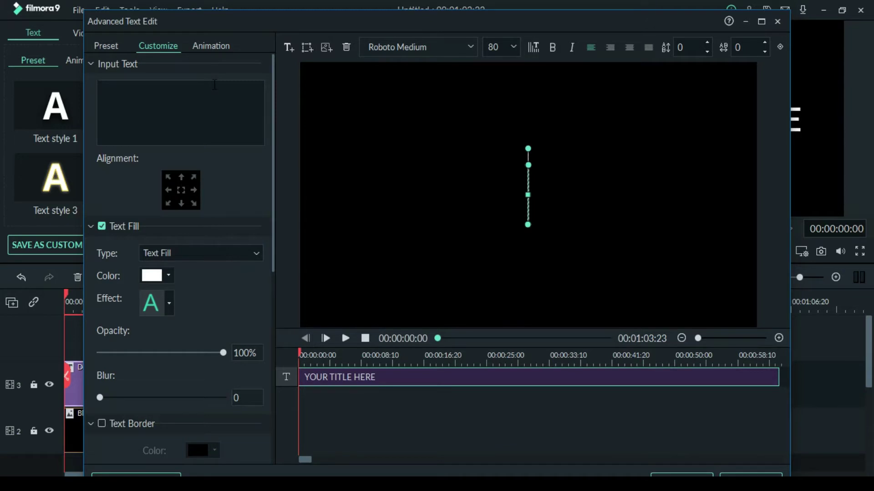
type("VFM")
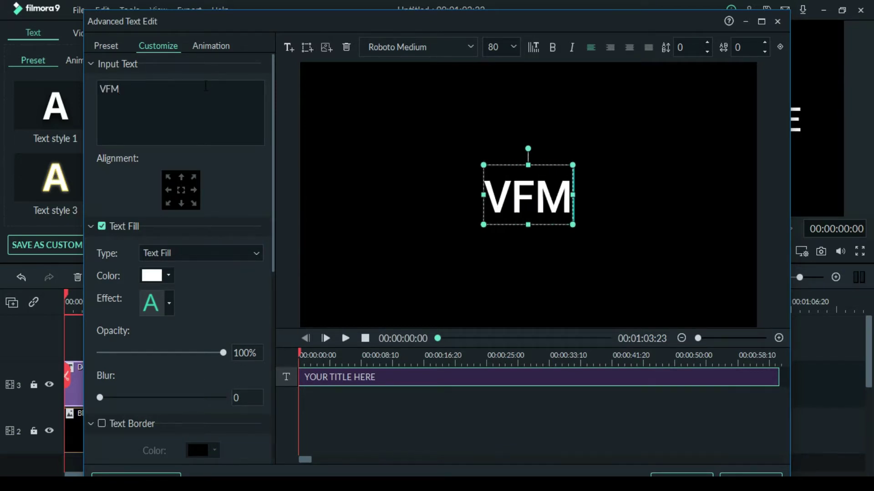
- Set the VFM title's font size to 125 and its font to Russo One, and accept the text edits
left_click(511, 45)
scroll(505, 111, "down", 1)
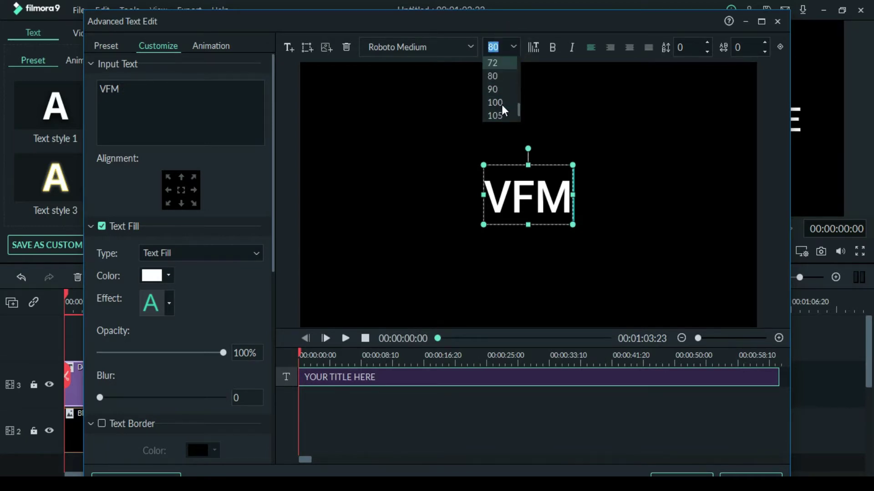
left_click(497, 102)
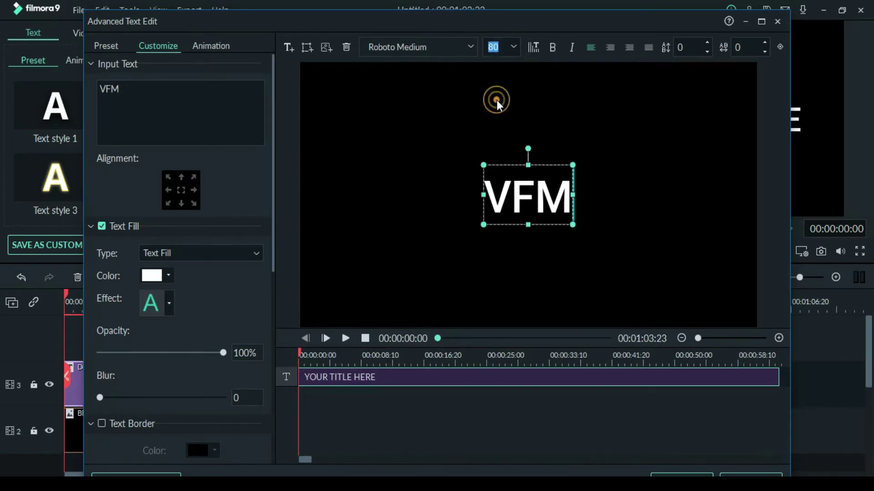
left_click(513, 47)
scroll(506, 105, "down", 1)
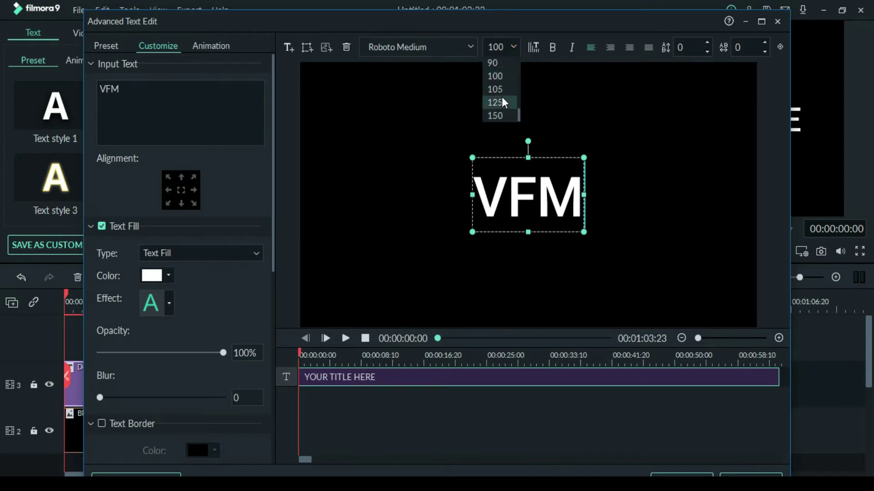
left_click(501, 102)
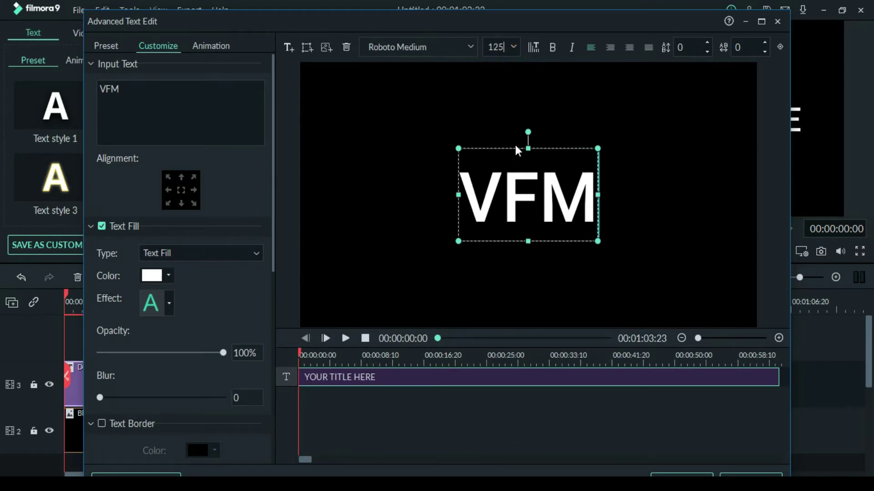
left_click(469, 45)
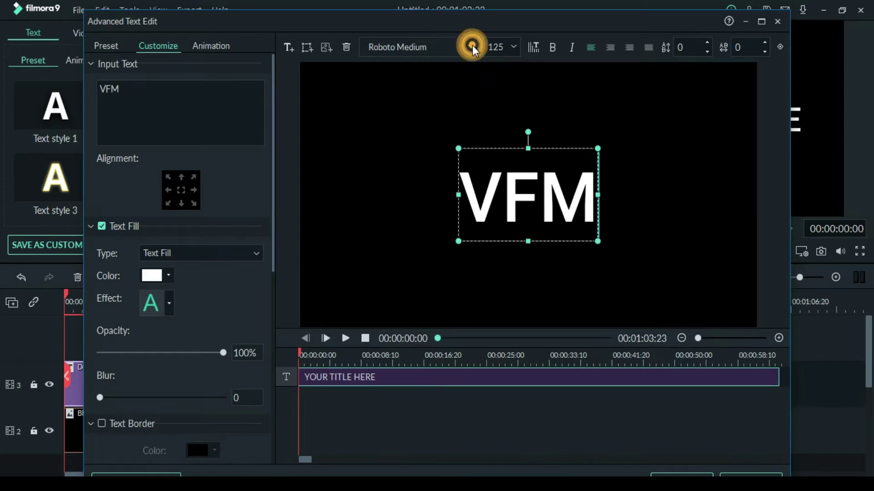
scroll(469, 130, "down", 4)
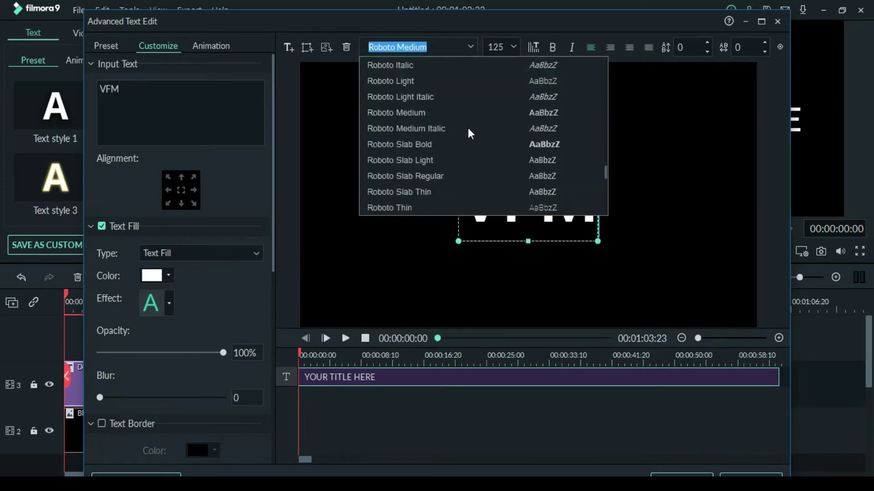
left_click(488, 162)
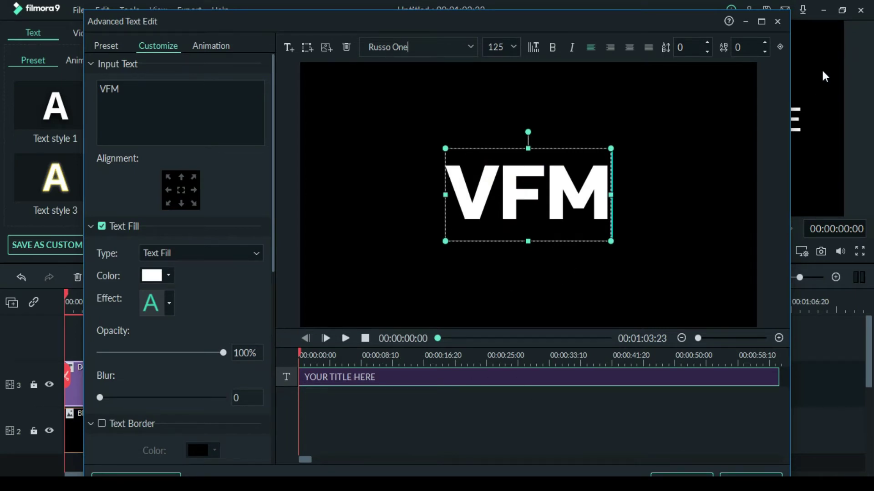
left_click(675, 476)
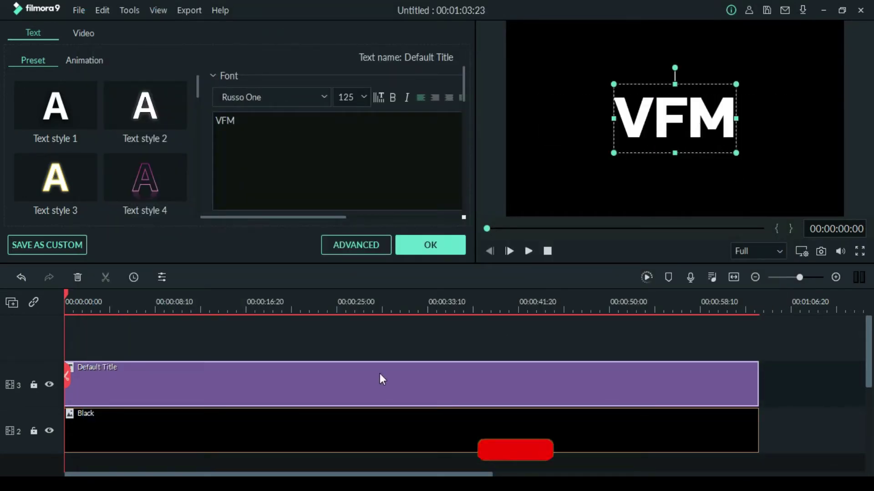
scroll(317, 338, "down", 3)
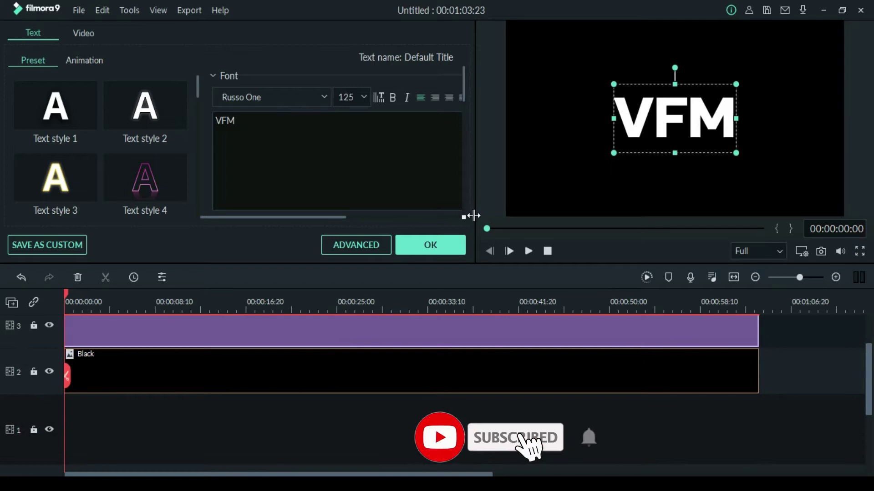
left_click(439, 250)
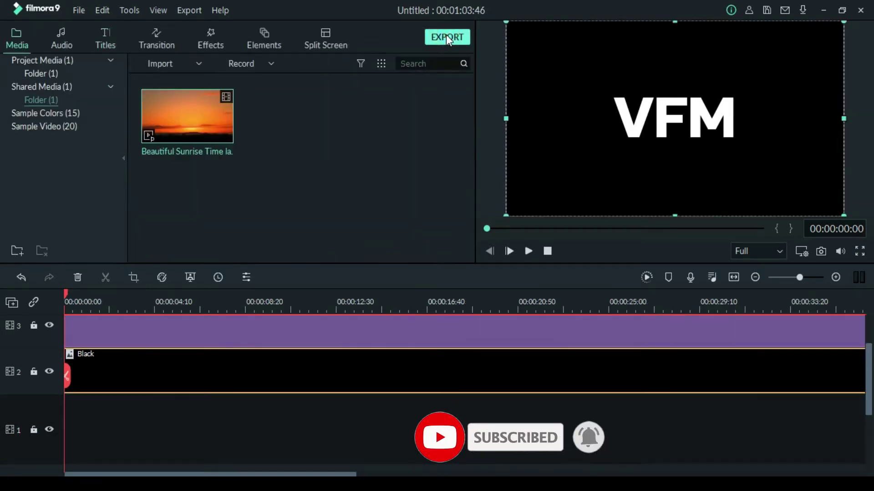
- Export the title video to the computer as an MP4 file named 1
left_click(447, 35)
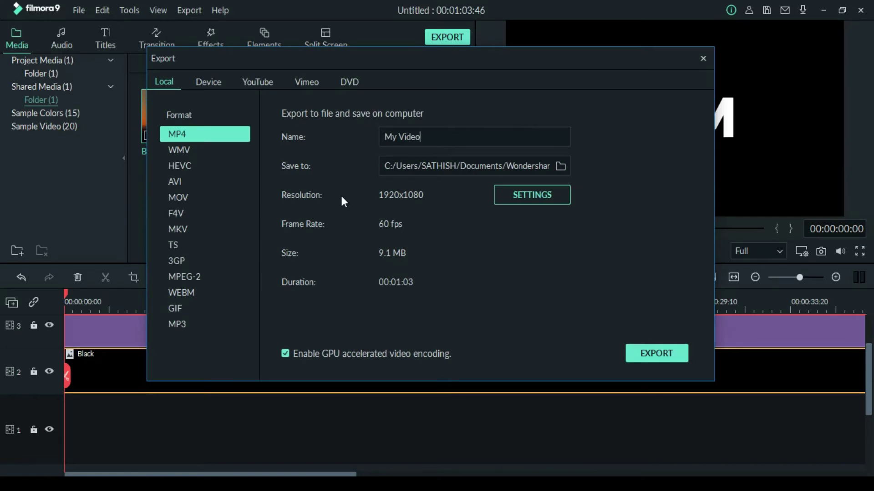
key("BackSpace")
key("BackSpace")
key("BackSpace")
key("BackSpace")
key("BackSpace")
key("BackSpace")
key("BackSpace")
key("BackSpace")
type("1")
key("Return")
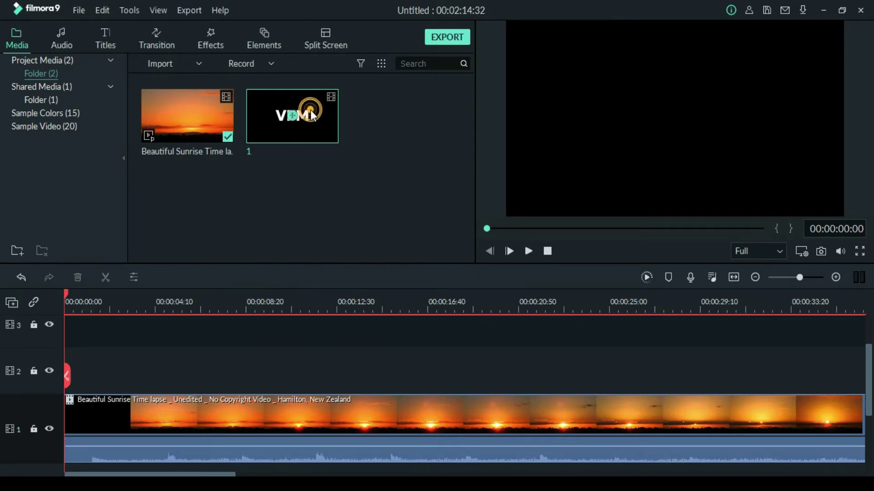
- Place clip 1 on track 2 above the sunrise footage, then split the footage at clip 1's end and delete the remainder
left_click_drag(310, 117, 69, 361)
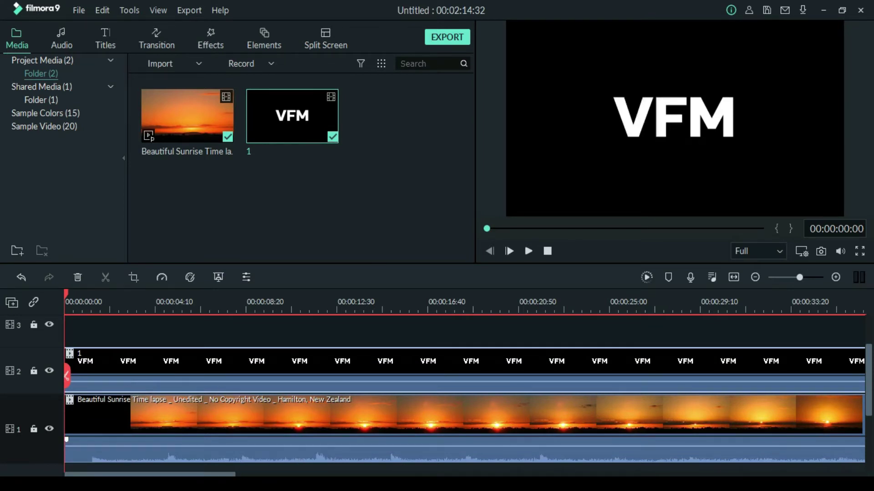
left_click_drag(220, 470, 459, 474)
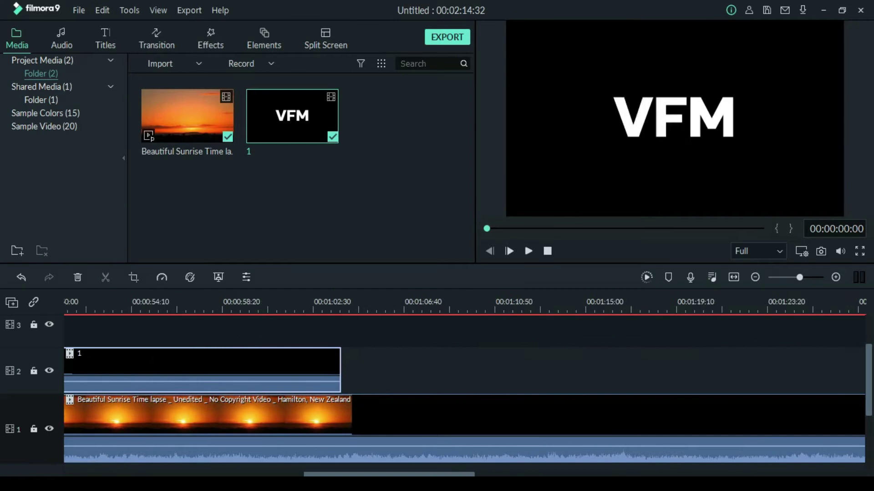
left_click(343, 302)
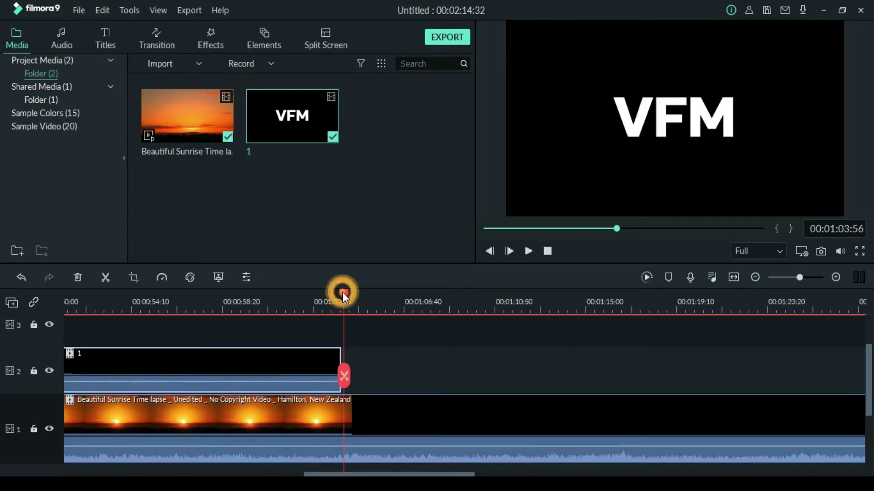
left_click_drag(343, 292, 340, 299)
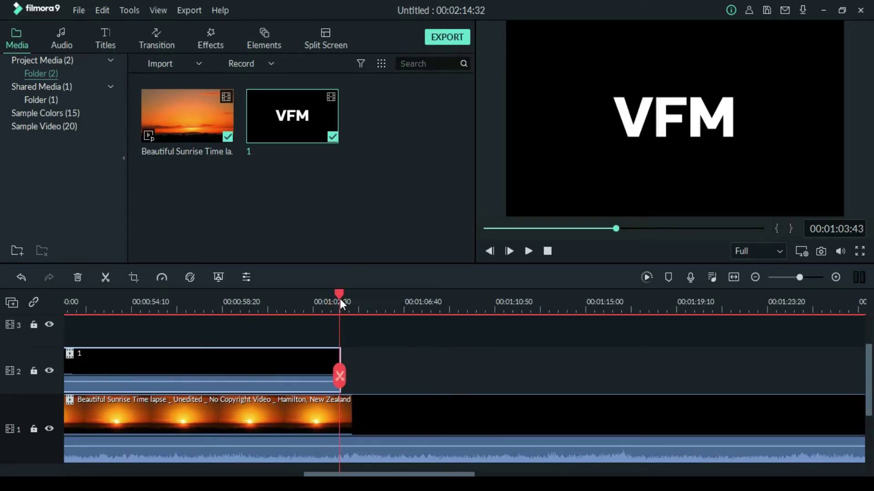
left_click(339, 377)
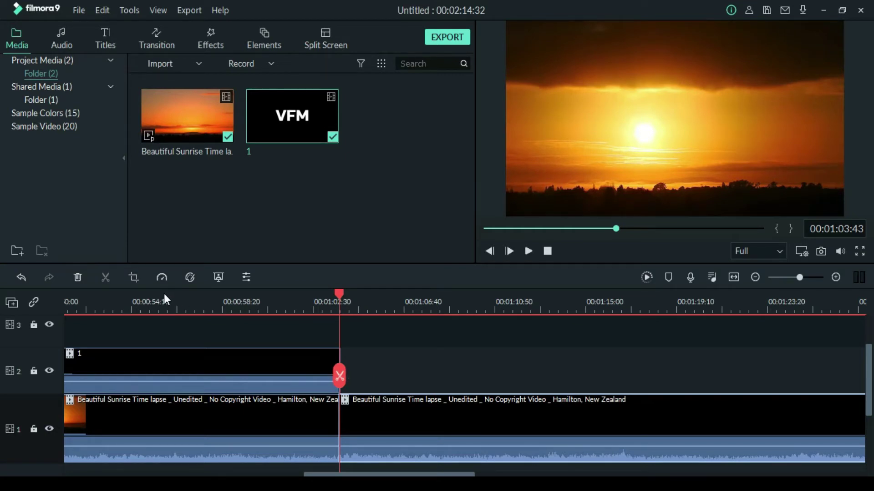
left_click(77, 279)
- Set the blending mode of clip 1 on track 2 to Multiply, accept it and play the composite
double_click(378, 363)
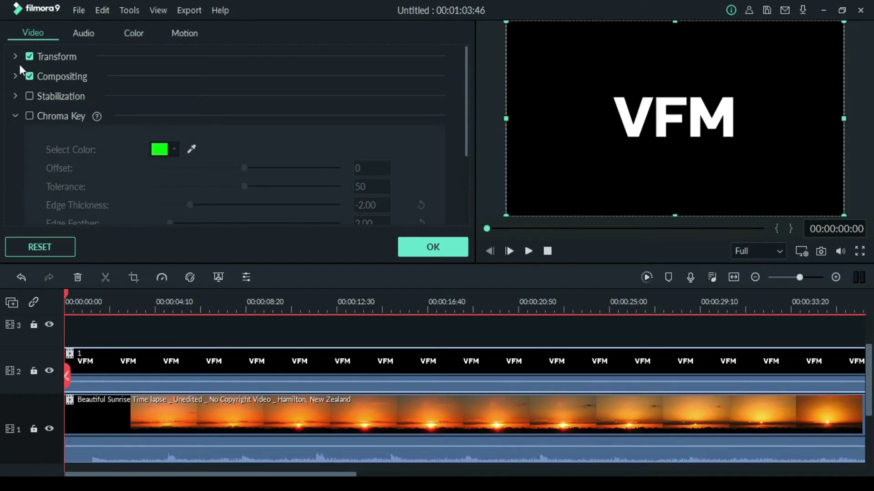
left_click(15, 77)
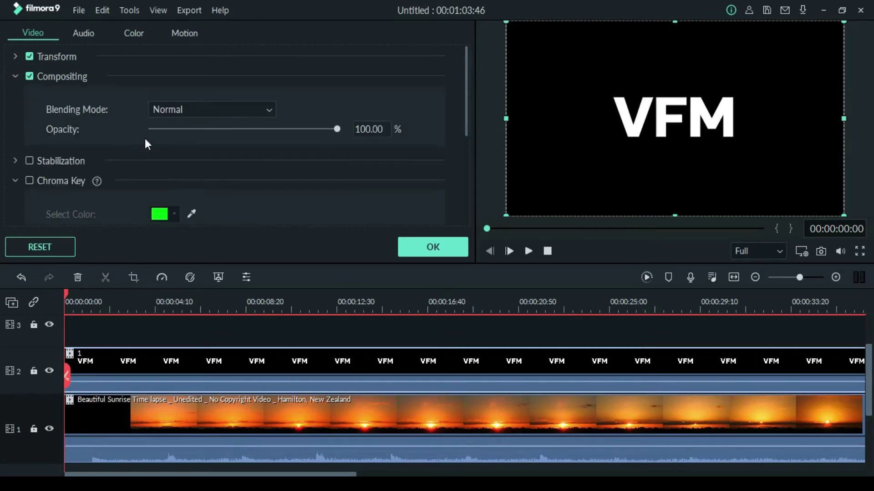
left_click(222, 110)
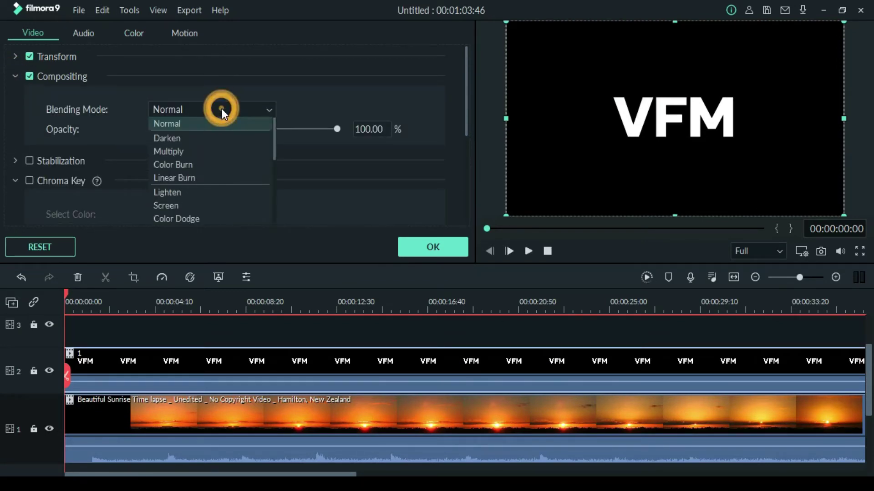
left_click(184, 152)
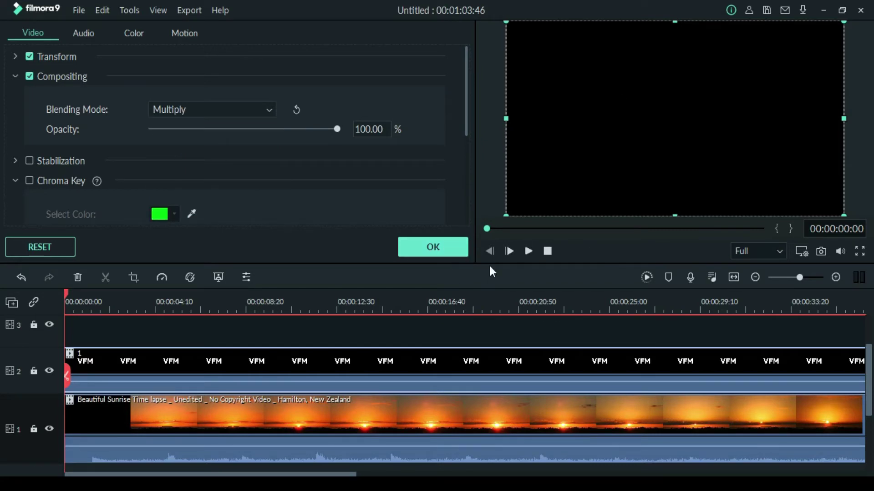
left_click(443, 246)
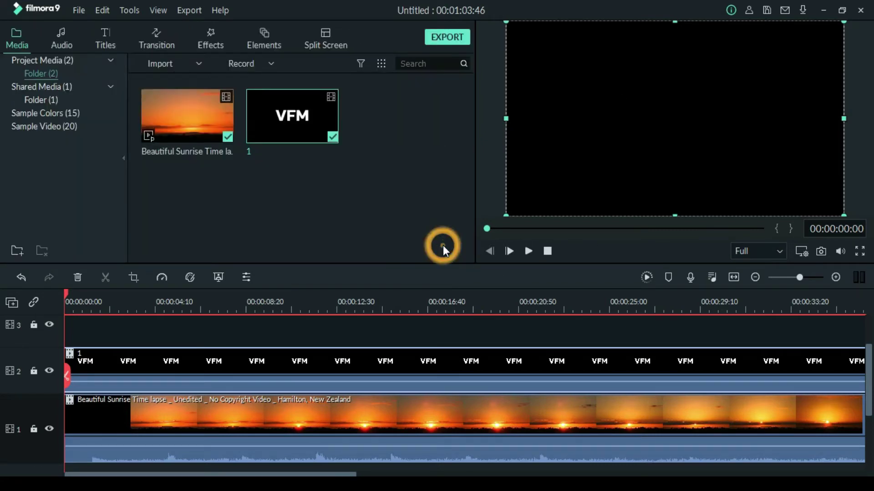
left_click(529, 251)
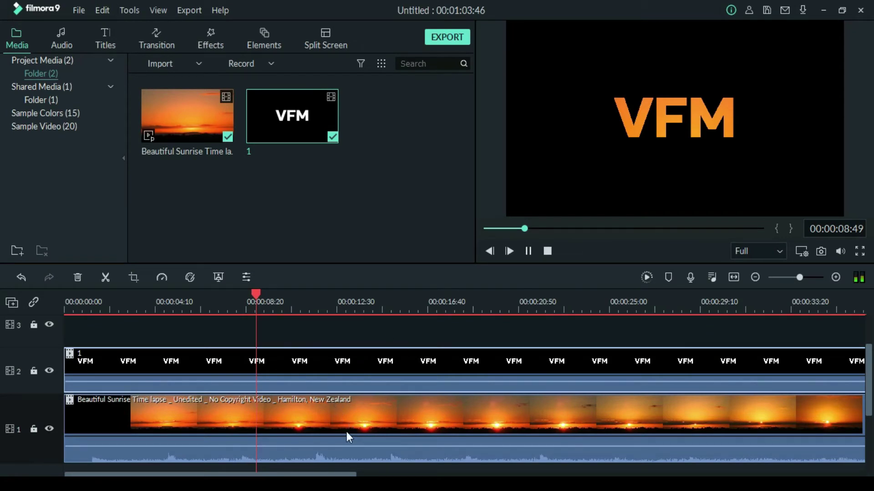
- Add a Pan & Zoom to clip 1 with the end frame shrunk to about 142 x 80 over the letter F, preview it and accept
right_click(369, 362)
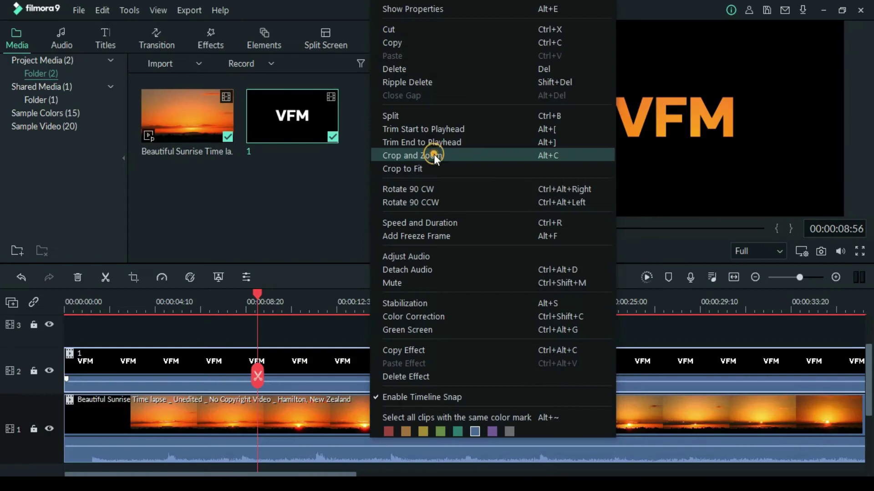
left_click(338, 181)
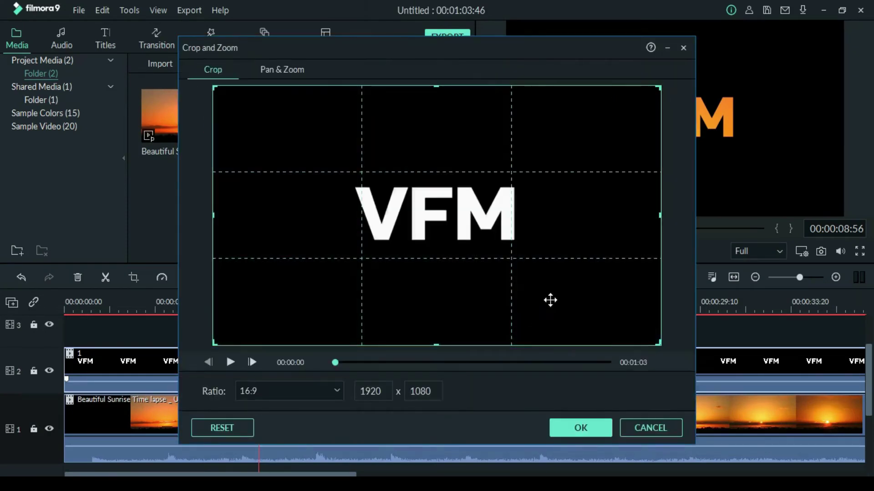
left_click(296, 66)
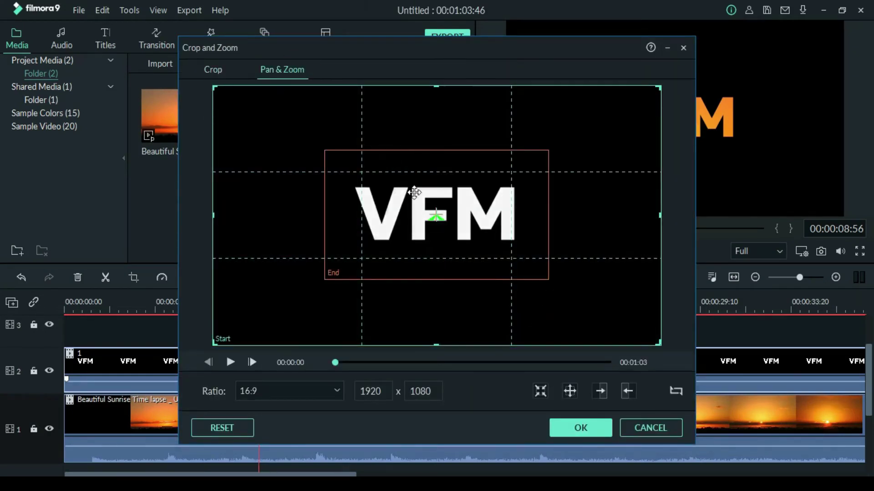
left_click(425, 218)
left_click(491, 243)
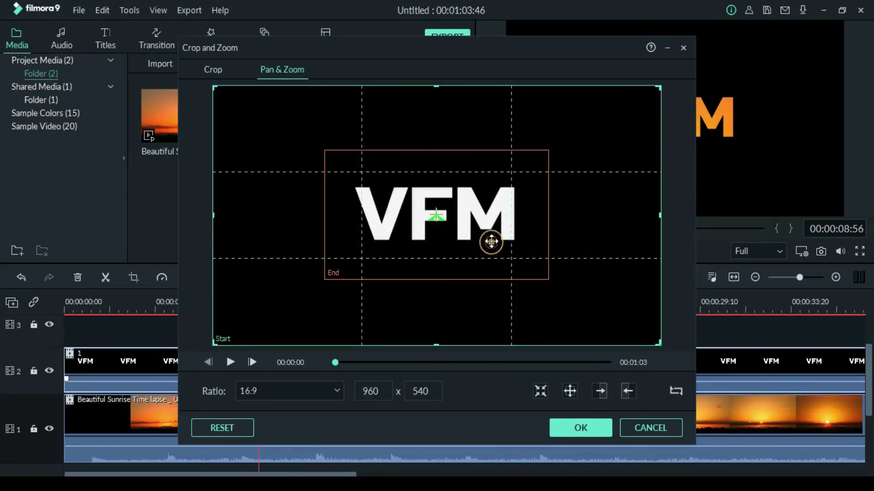
left_click_drag(547, 279, 436, 214)
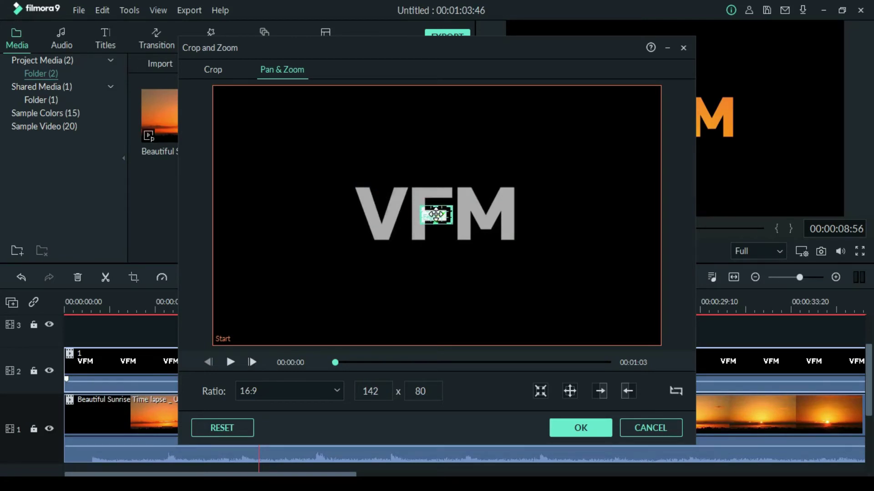
left_click(231, 362)
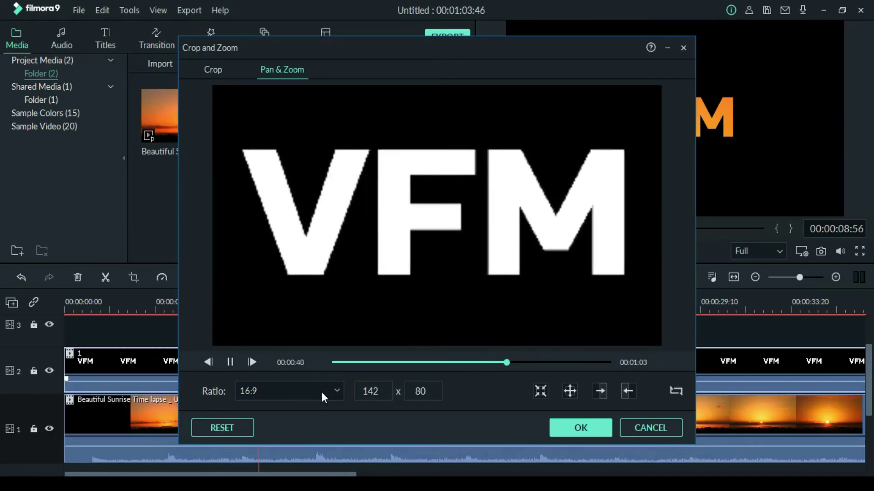
left_click(580, 429)
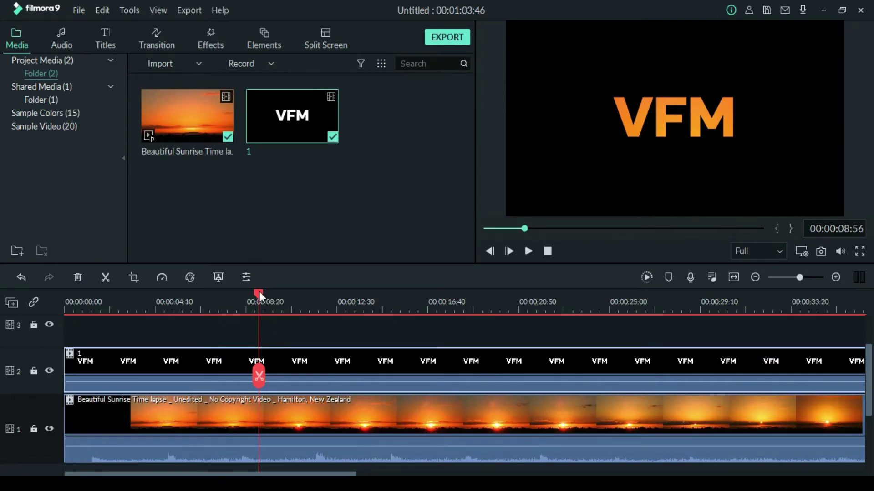
- Split clip 1 on track 2 at 00:00:17:45 and delete the part after the cut
left_click_drag(259, 293, 2, 291)
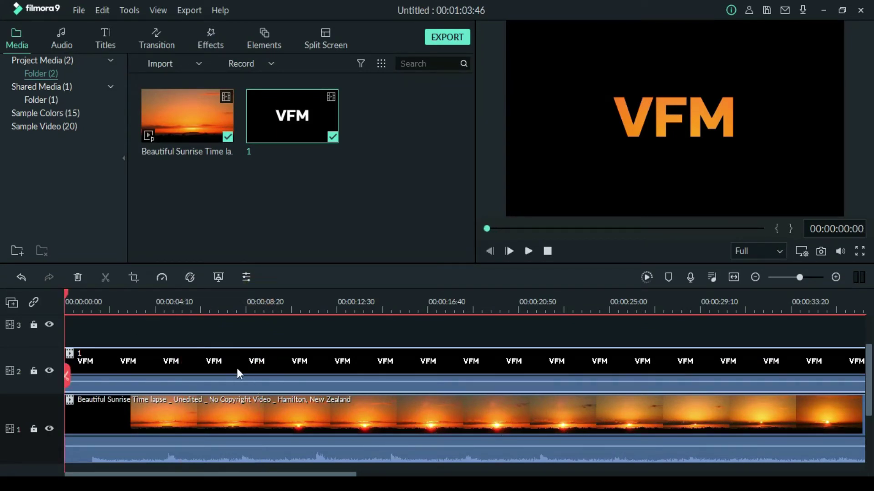
left_click(345, 342)
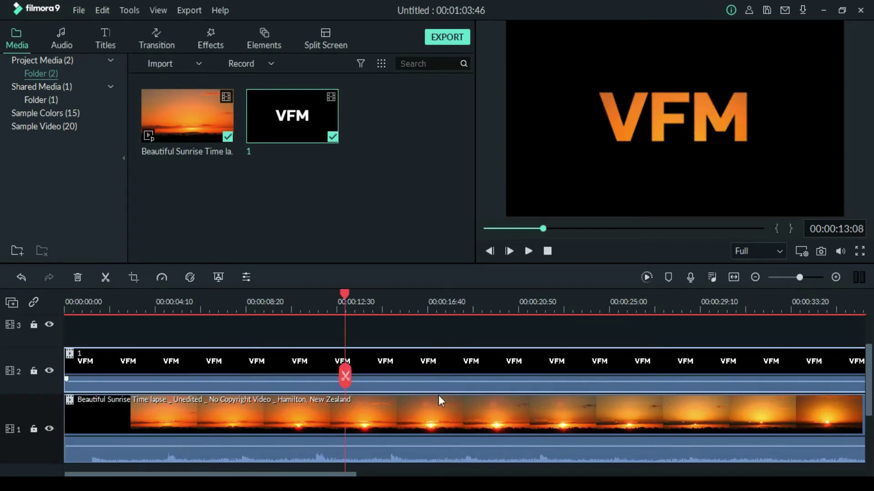
left_click_drag(316, 475, 708, 475)
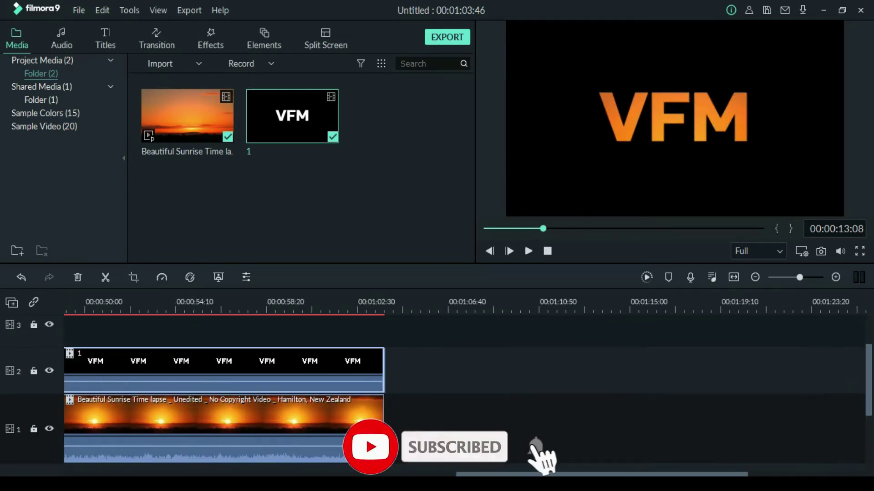
scroll(582, 457, "up", 3)
scroll(580, 451, "up", 3)
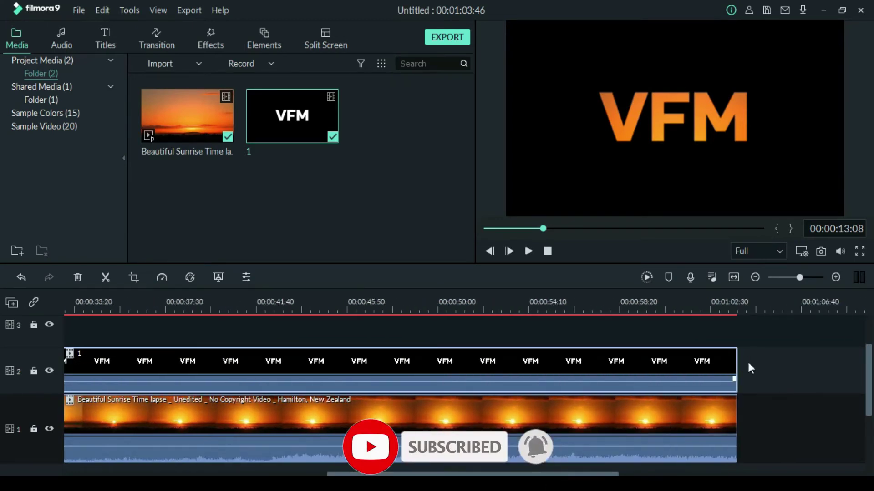
left_click(734, 363)
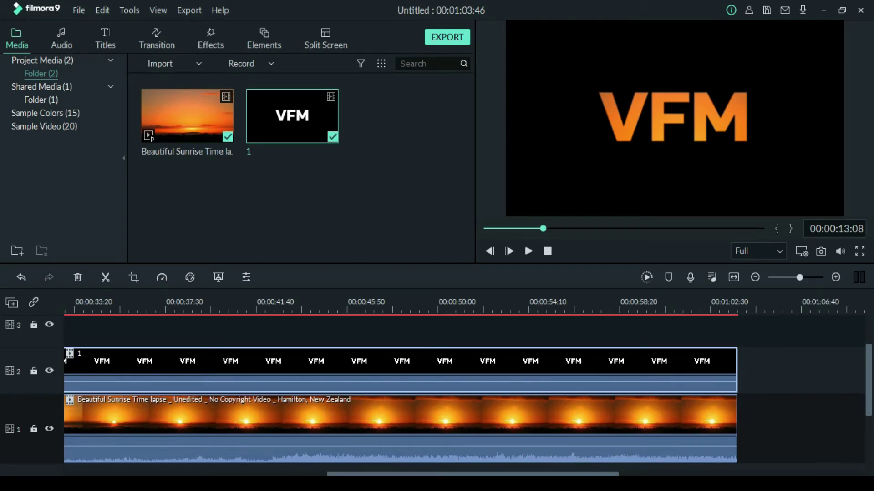
scroll(334, 457, "up", 3)
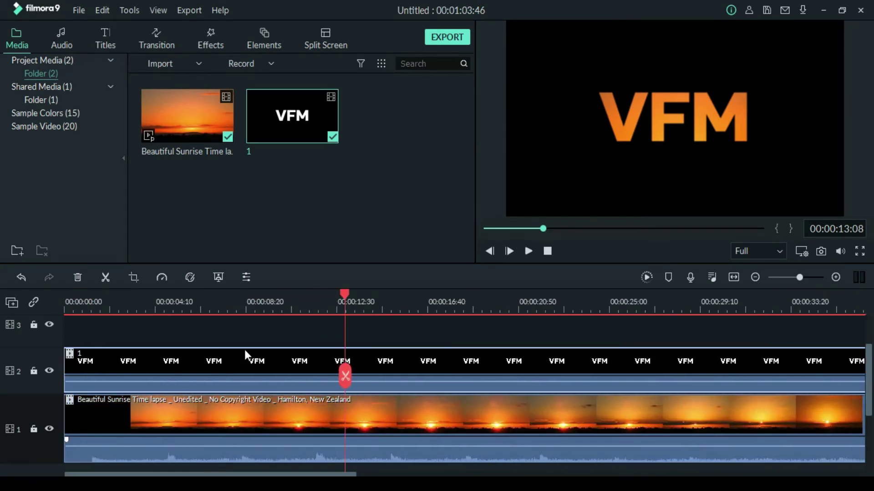
left_click_drag(344, 293, 508, 330)
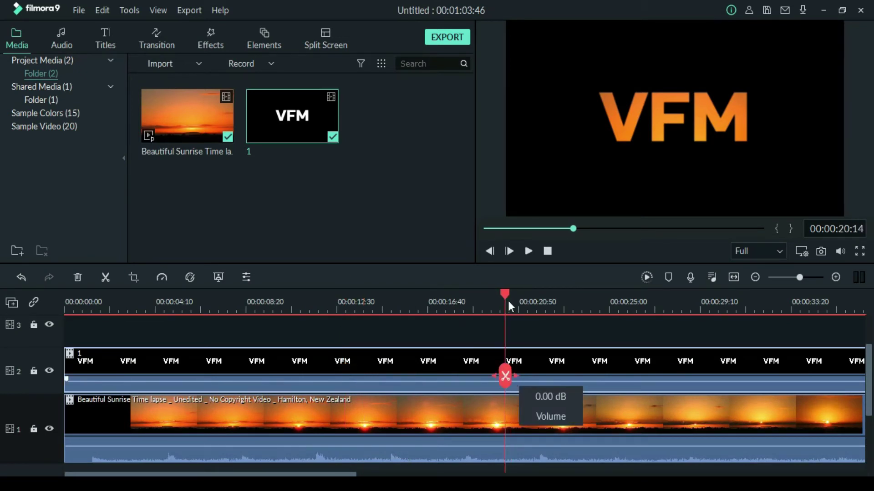
left_click_drag(474, 295, 451, 350)
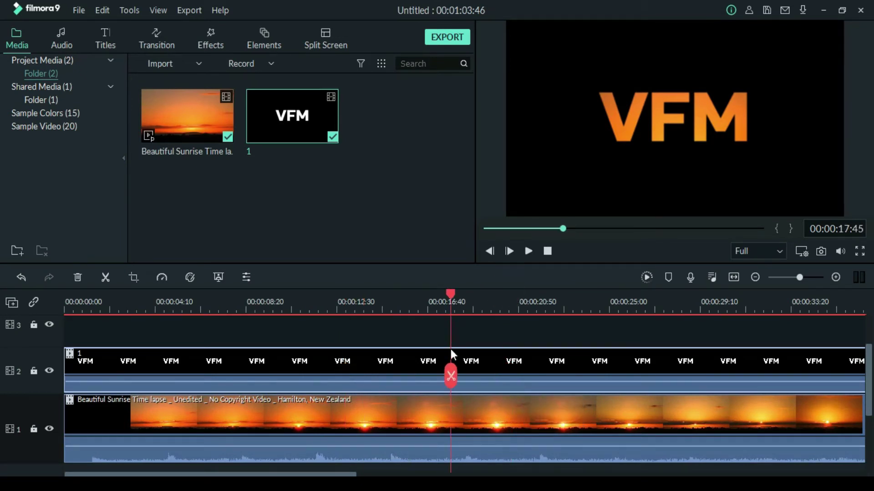
left_click(451, 377)
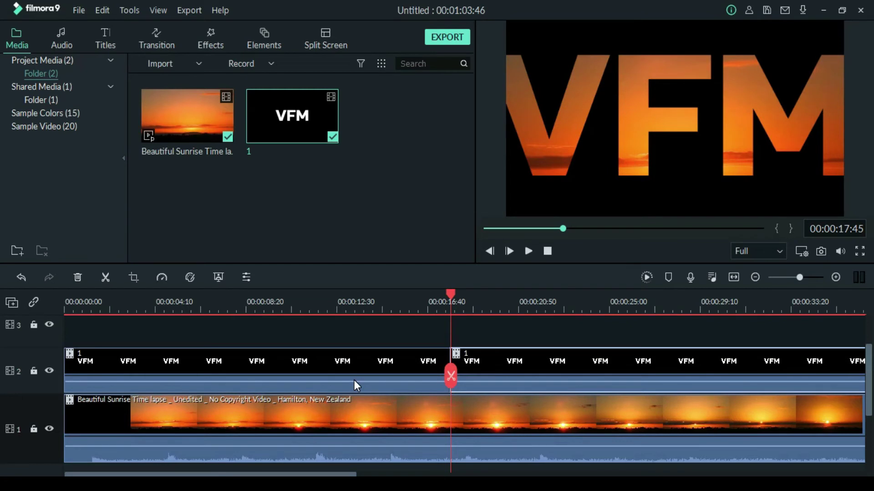
key("Delete")
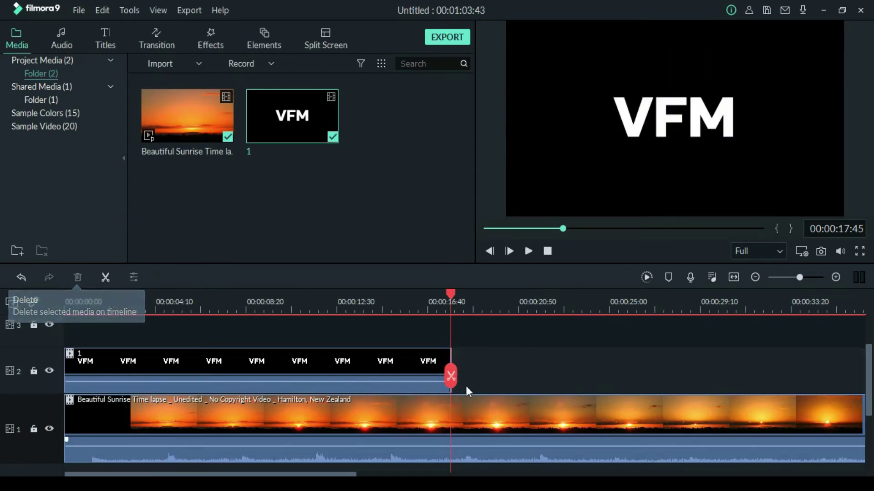
- Split the sunrise footage on track 1 at 00:00:17:45 and delete its remainder
left_click(491, 423)
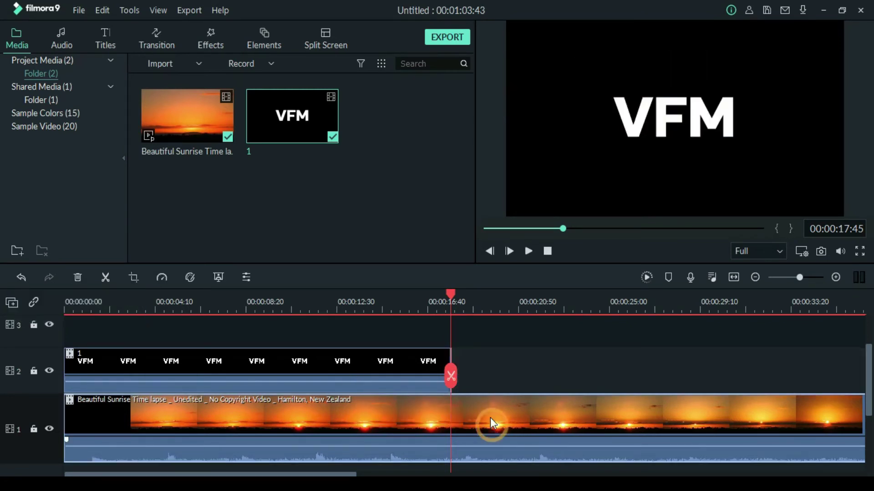
left_click(450, 376)
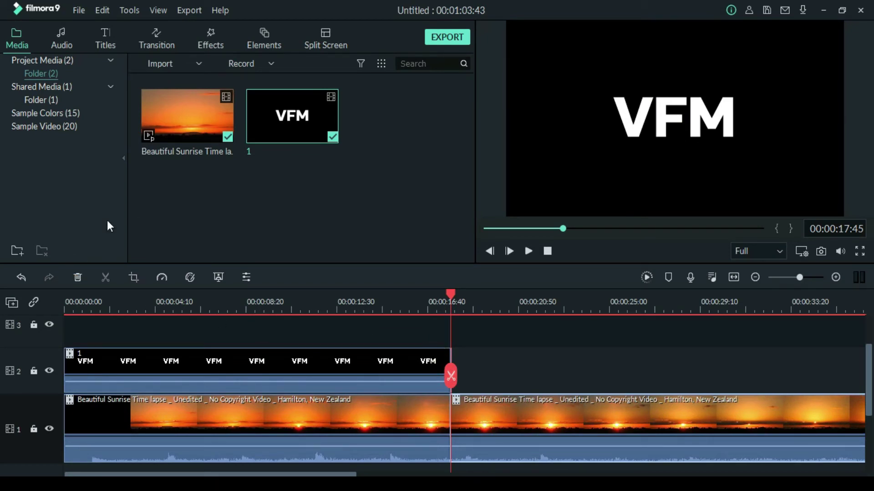
left_click(77, 279)
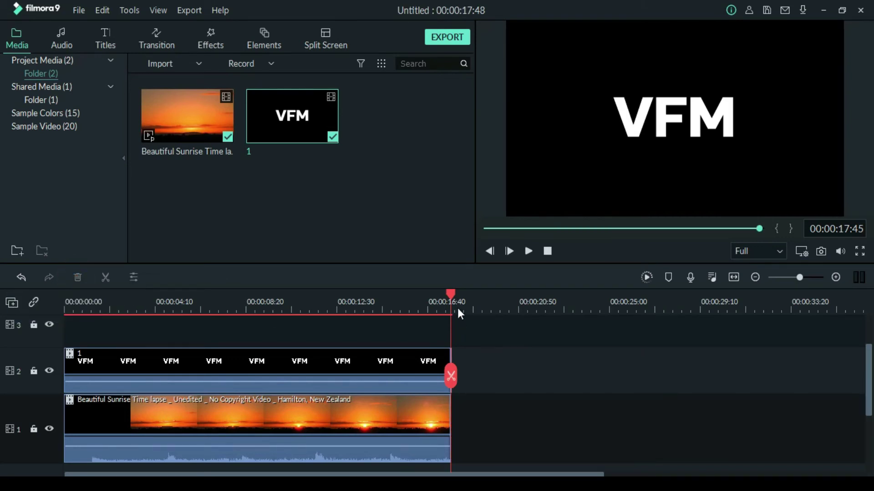
- Play the trimmed composite from the start to review the zoom through the text
left_click_drag(451, 291, 1, 305)
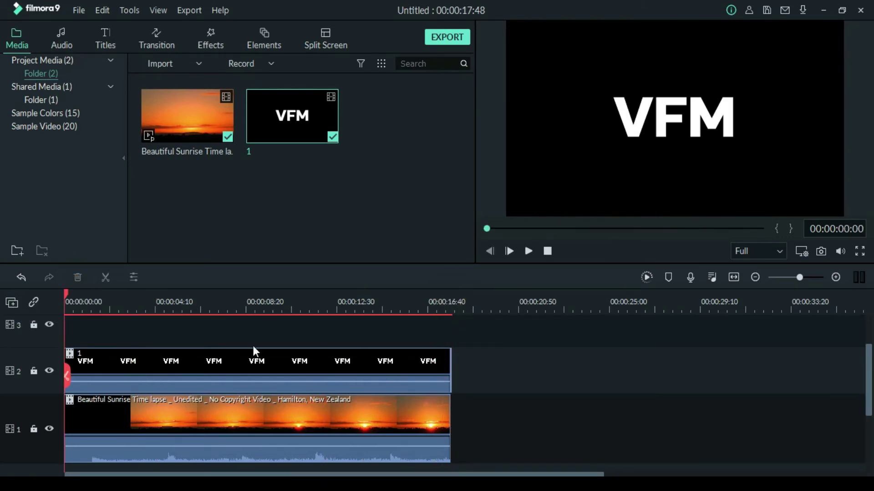
left_click(530, 253)
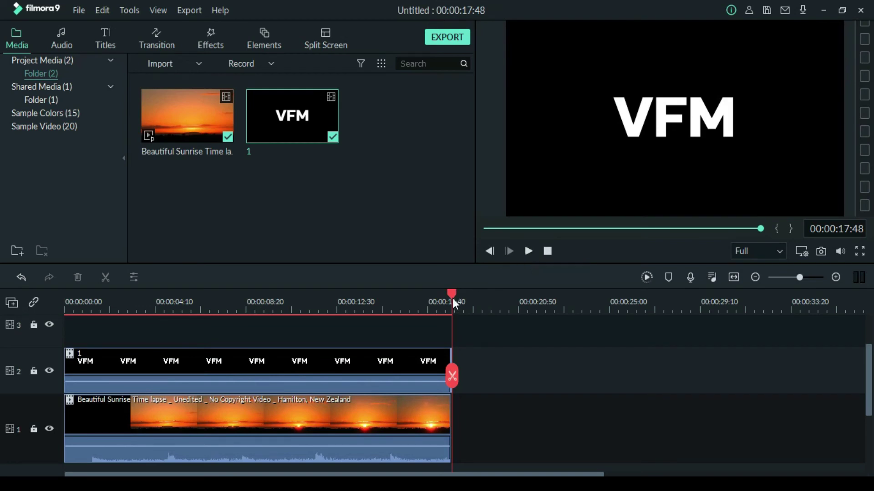
left_click_drag(452, 292, 0, 261)
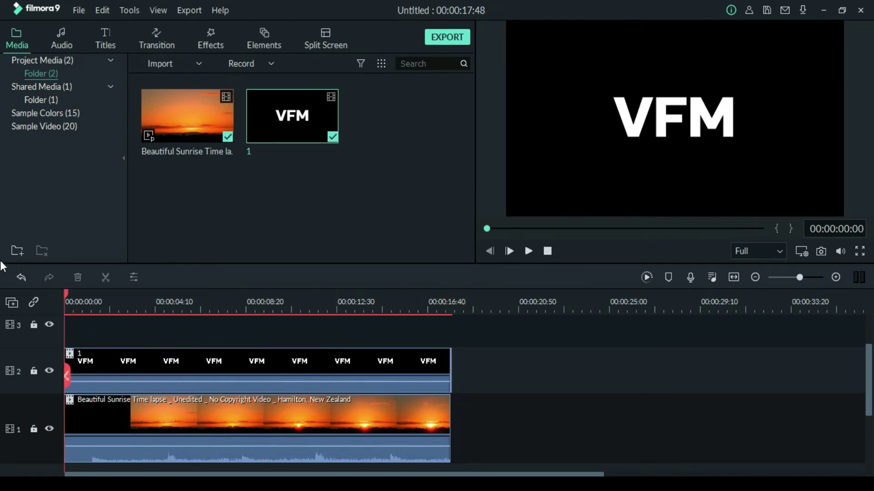
left_click(528, 251)
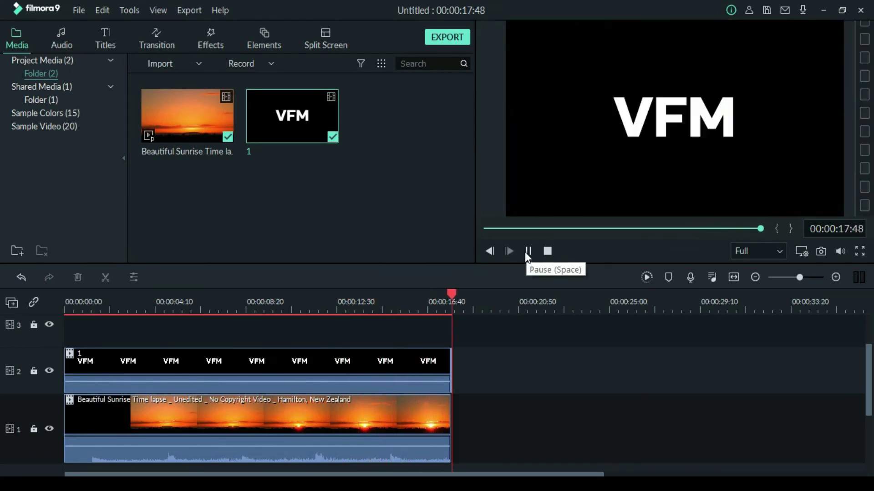
left_click(527, 251)
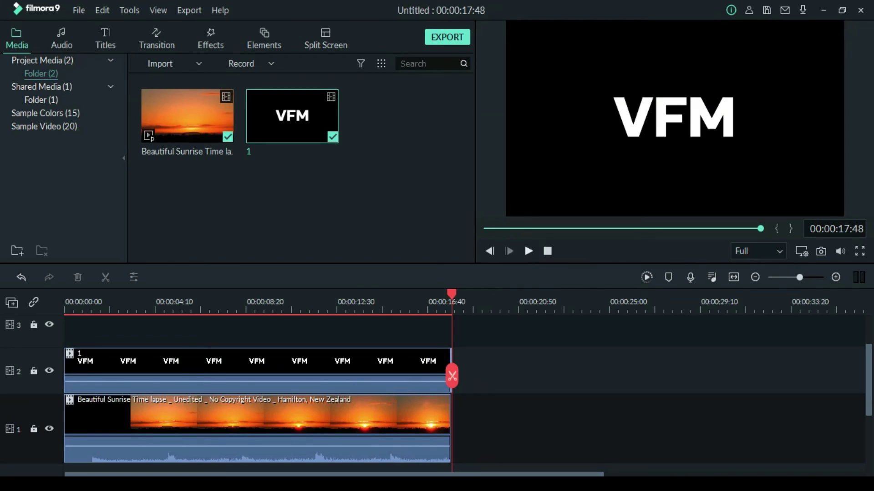
left_click(528, 251)
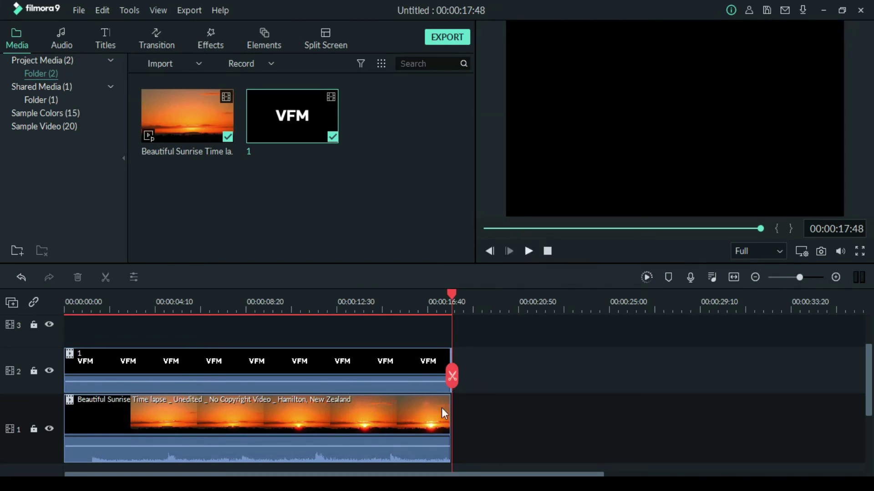
left_click(526, 251)
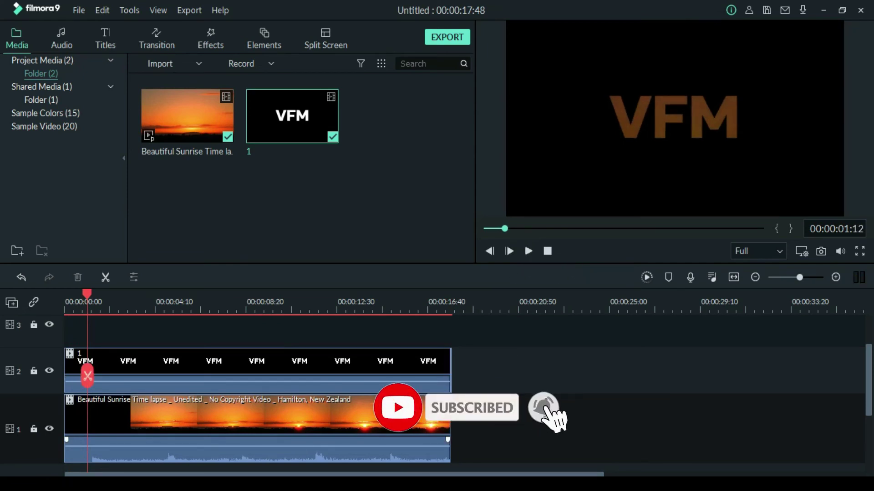
- Extend the end of the sunrise footage past clip 1 to about 00:00:20:59, play the result and return the playhead to the start
left_click(434, 423)
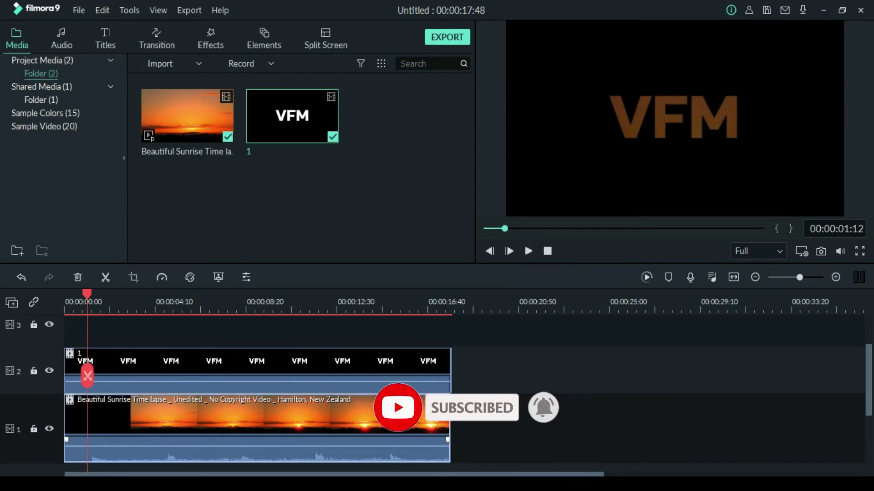
left_click_drag(449, 415, 521, 413)
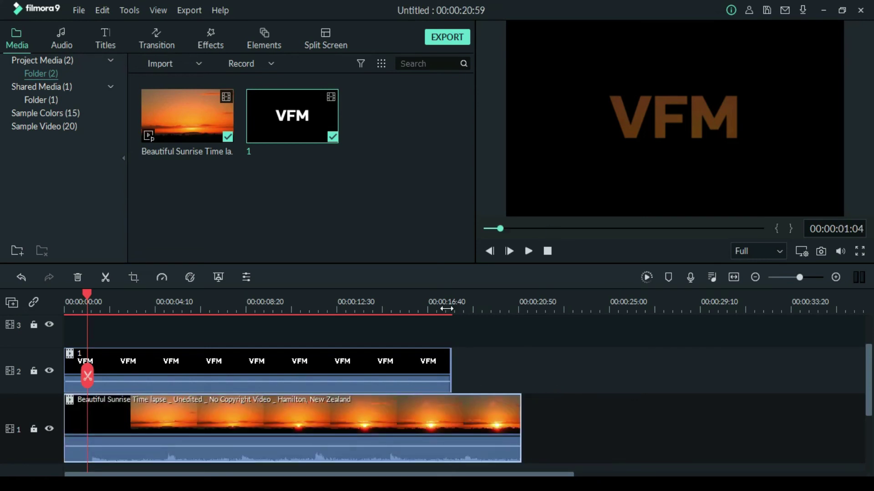
left_click(409, 311)
left_click(527, 251)
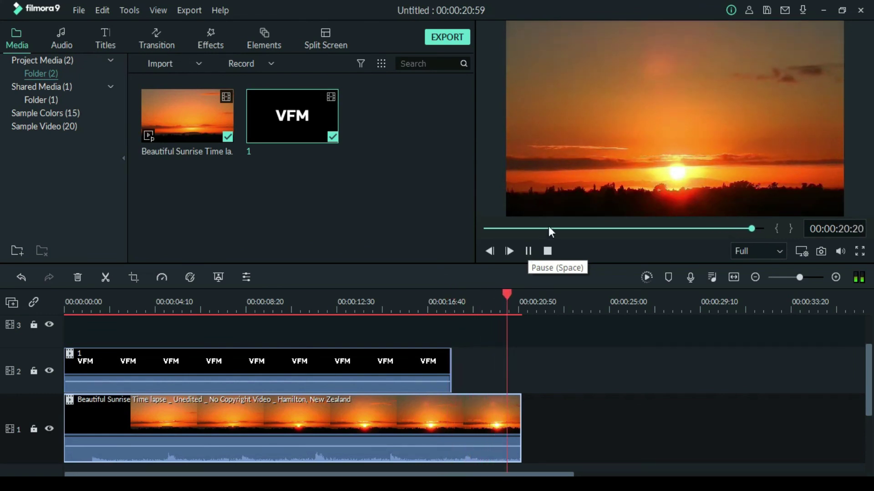
left_click(529, 250)
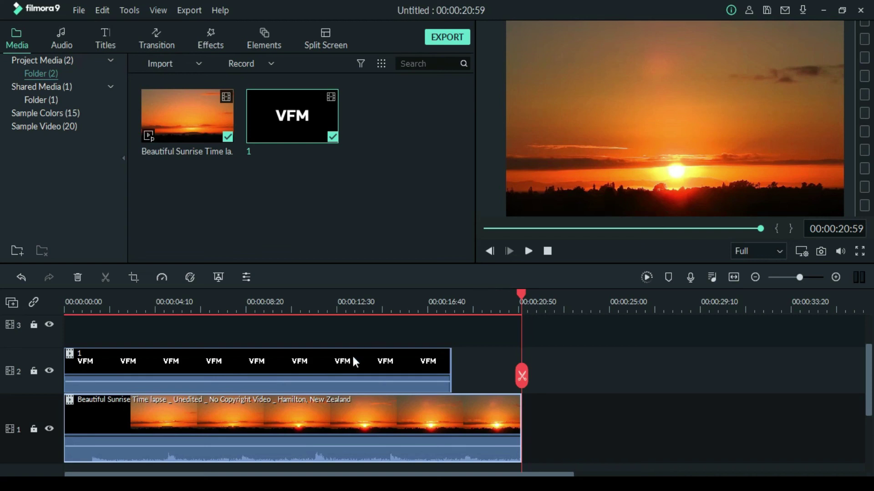
left_click(520, 291)
left_click_drag(514, 293, 3, 268)
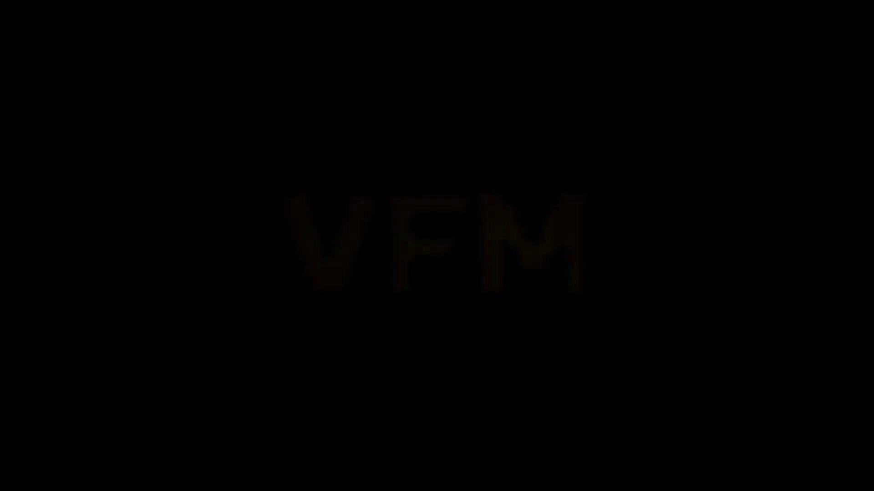